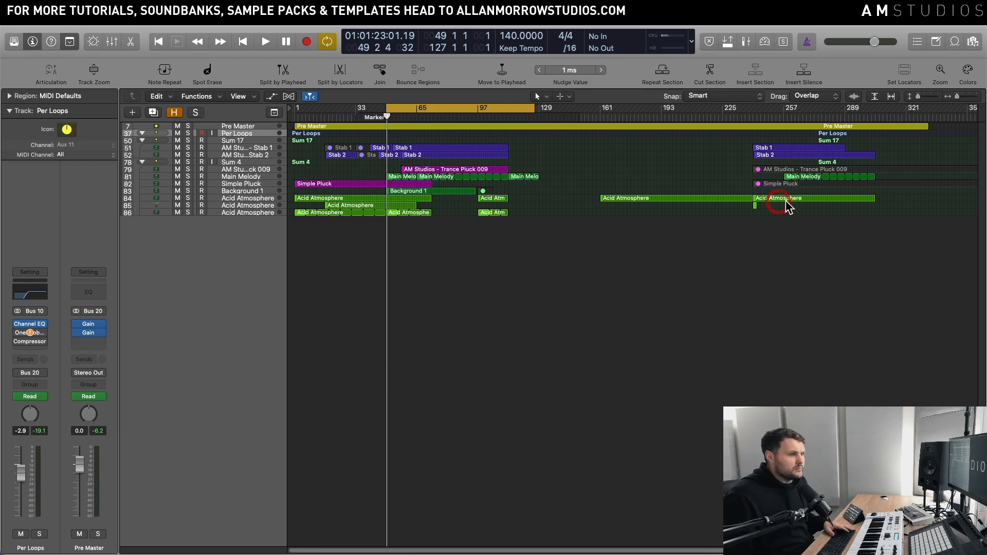
# Play the full arrangement of all tracks from bar 49 to about bar 57
pyautogui.moveTo(957, 98); pyautogui.dragTo(958, 97)
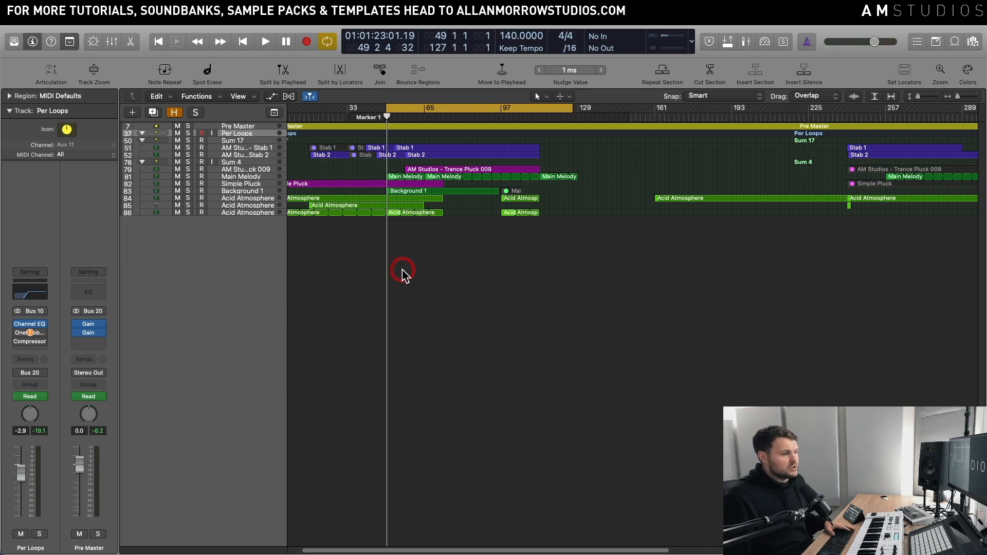
pyautogui.press('space')
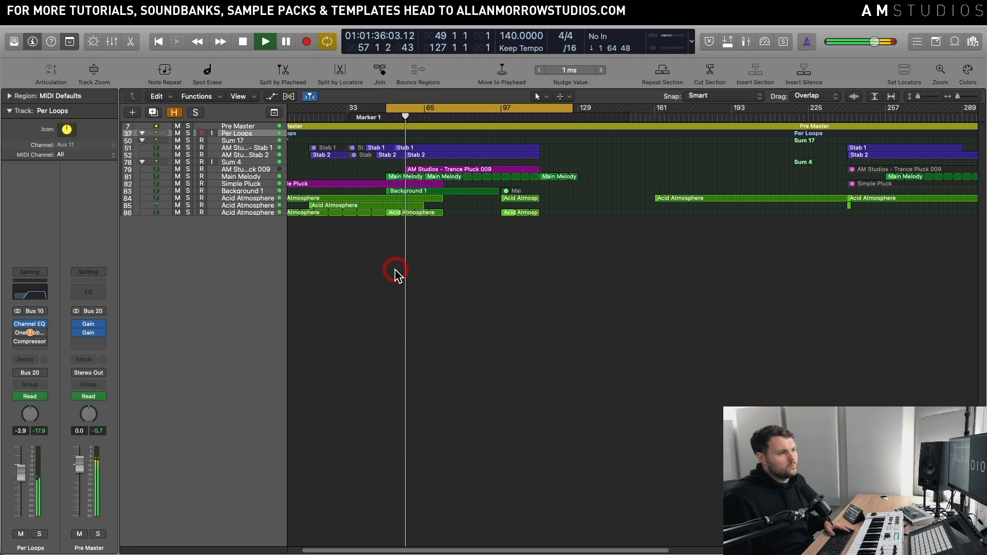
pyautogui.press('space')
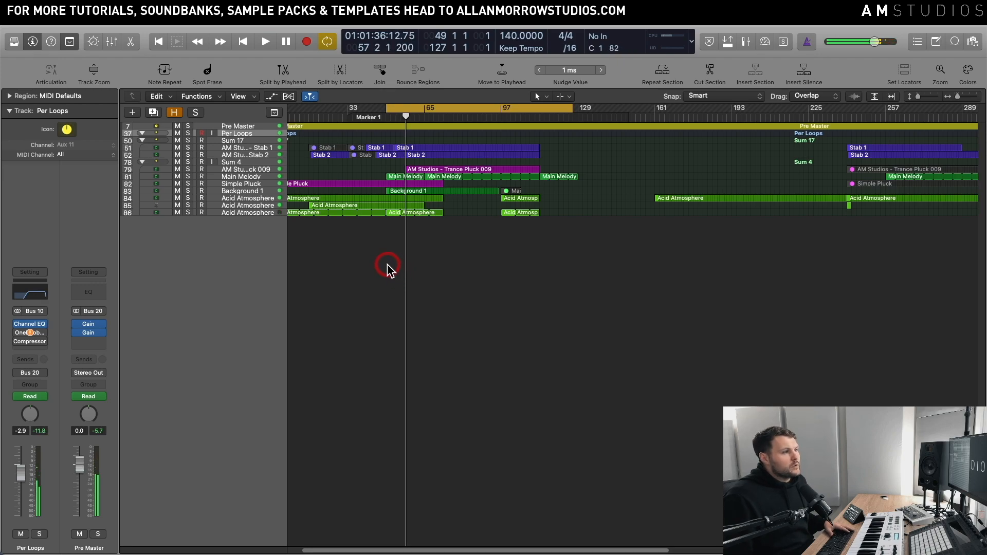
# Solo the Stab 1 track and listen to a short passage from bar 49
pyautogui.click(260, 149)
pyautogui.click(209, 153)
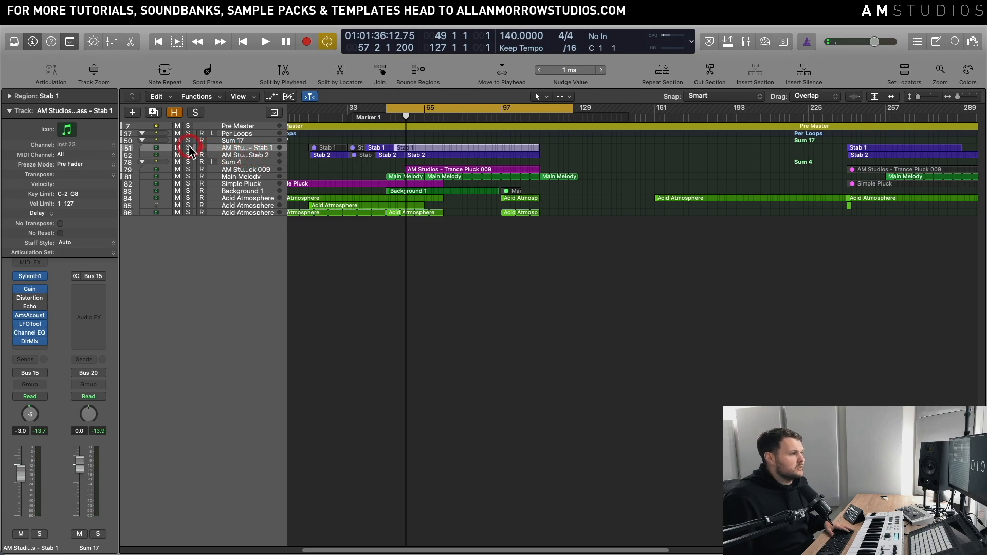
pyautogui.click(190, 148)
pyautogui.press('space')
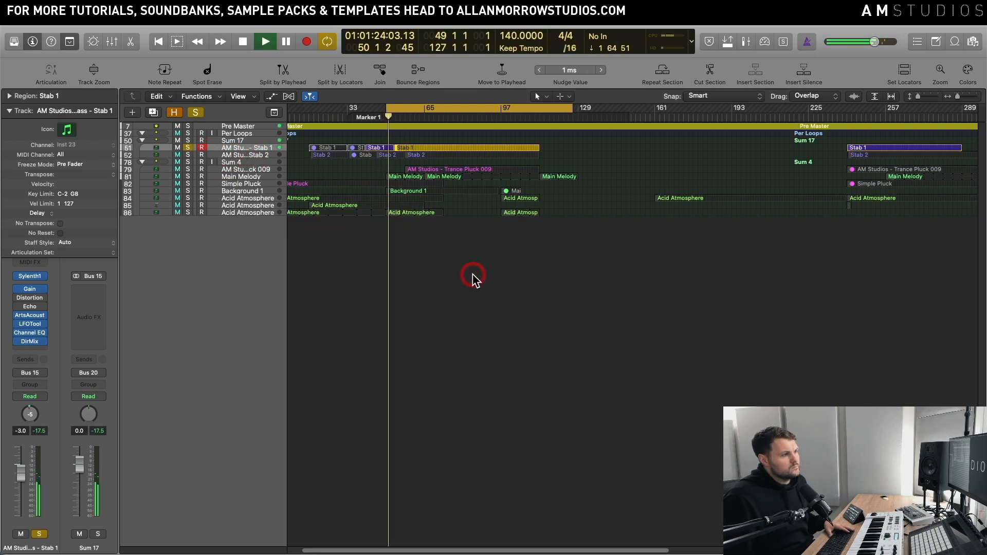
pyautogui.press('space')
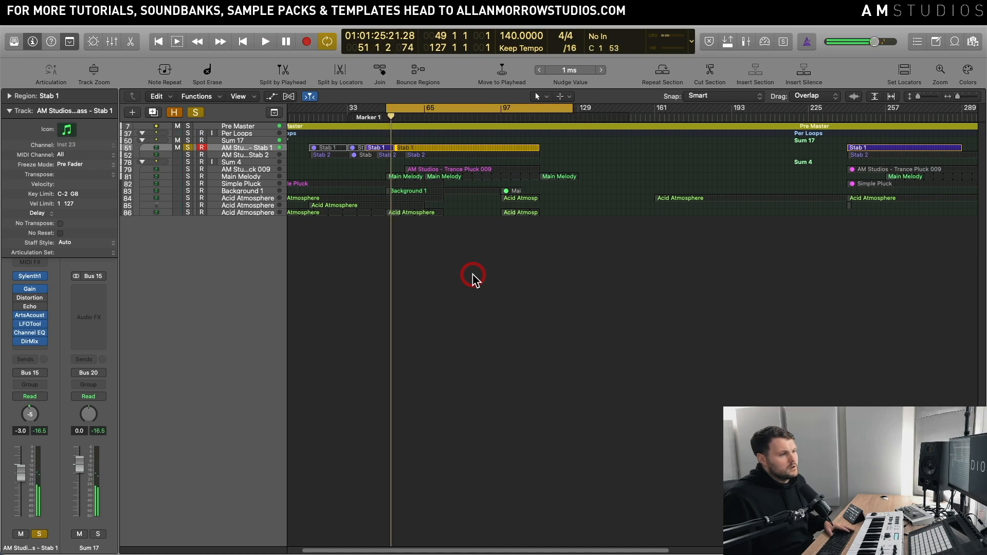
# Solo the Stab 2 track in place of Stab 1 and play it from bar 49
pyautogui.click(189, 147)
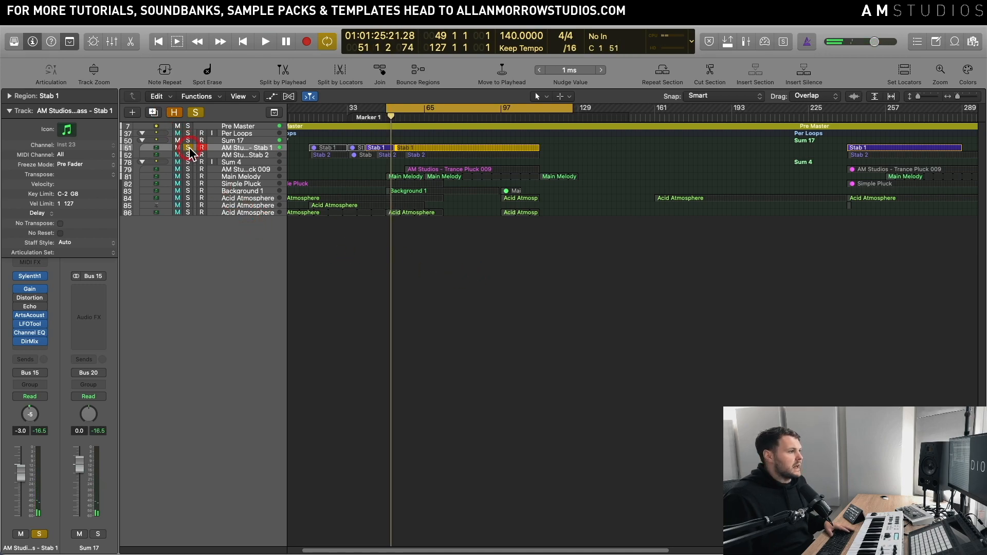
pyautogui.click(188, 154)
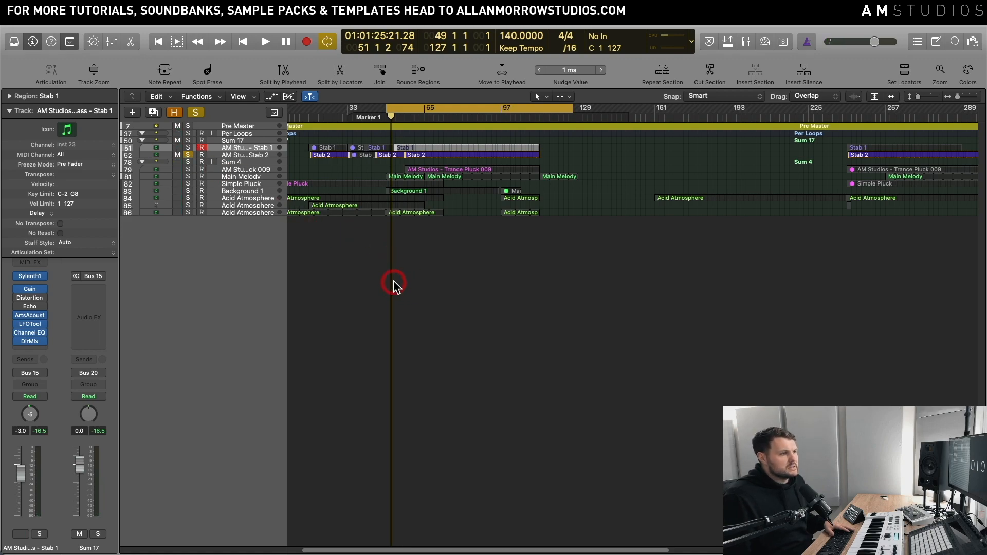
pyautogui.press('space')
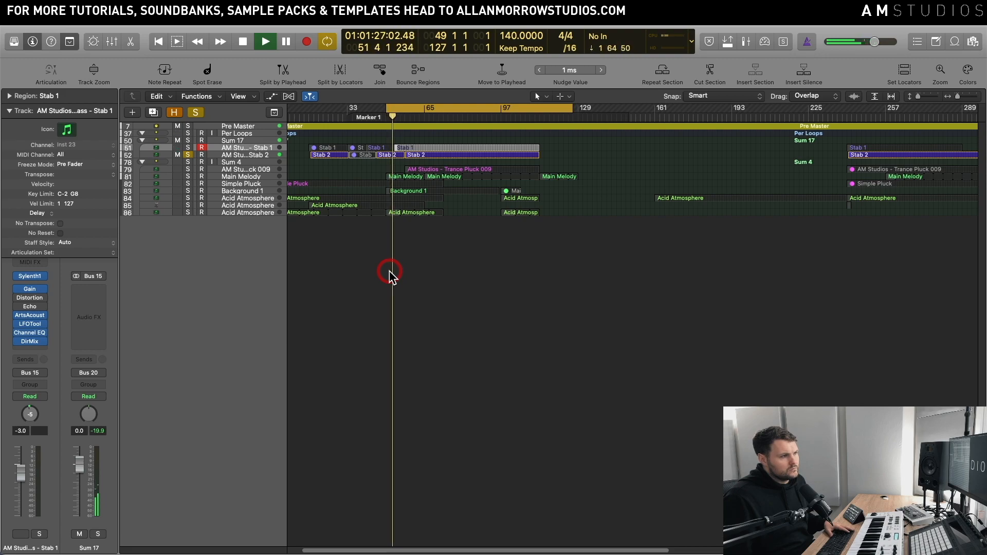
pyautogui.press('space')
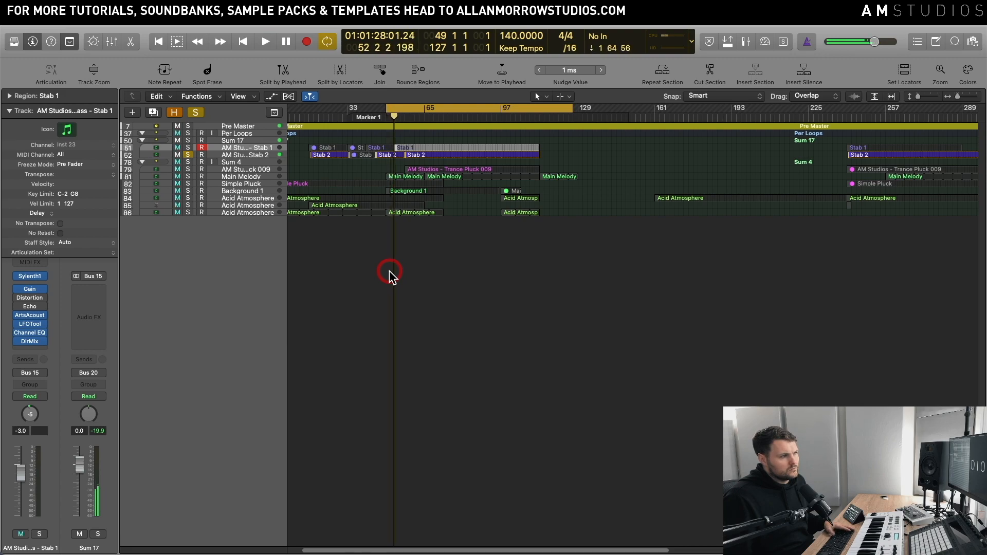
# Solo the Trance Pluck 009 track instead of Stab 2 and play it with the cycle range moved to start at bar 57
pyautogui.click(188, 155)
pyautogui.click(188, 169)
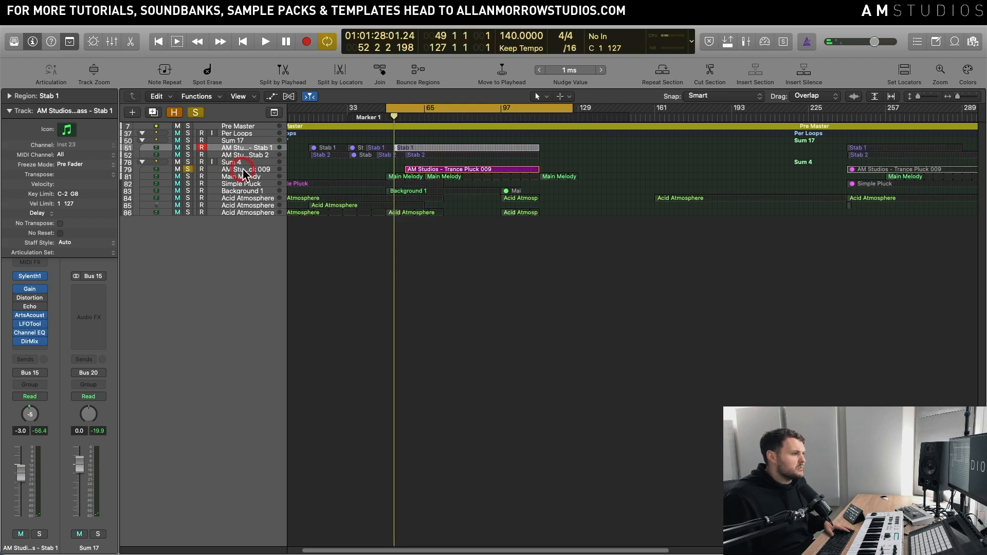
pyautogui.moveTo(445, 107); pyautogui.dragTo(465, 107)
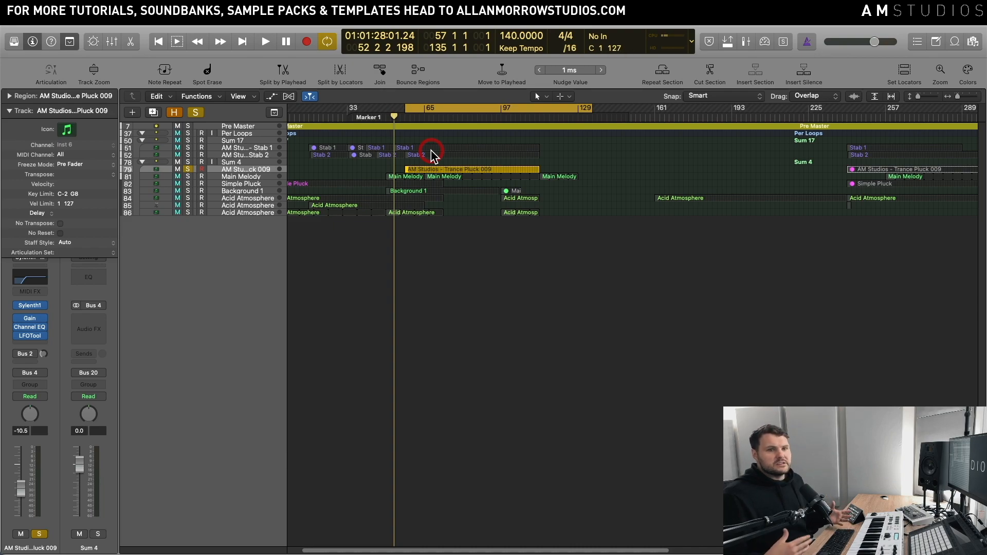
pyautogui.press('space')
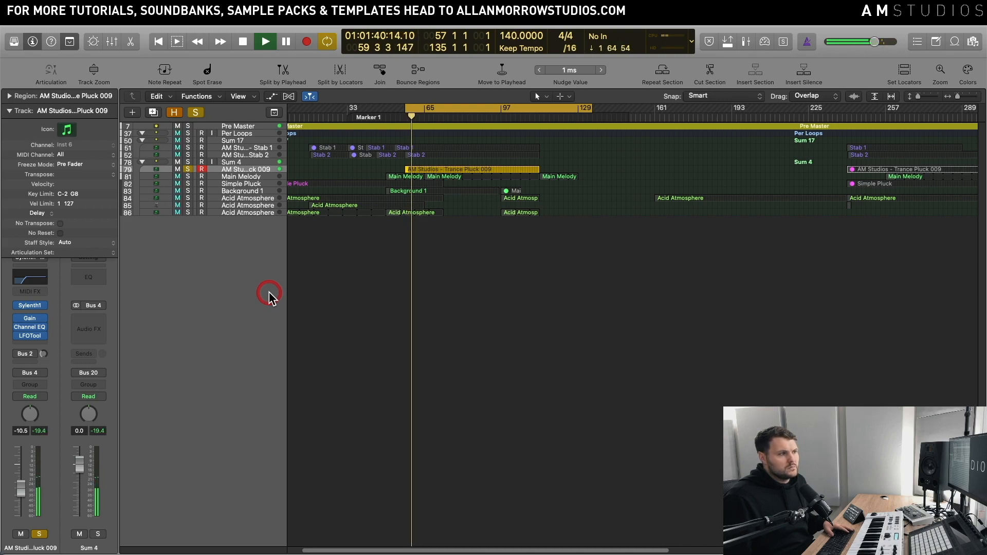
pyautogui.press('space')
# Move the cycle range back to bars 49–127 and audition the Main Melody track soloed
pyautogui.keyDown('alt'); pyautogui.click(188, 177); pyautogui.keyUp('alt')
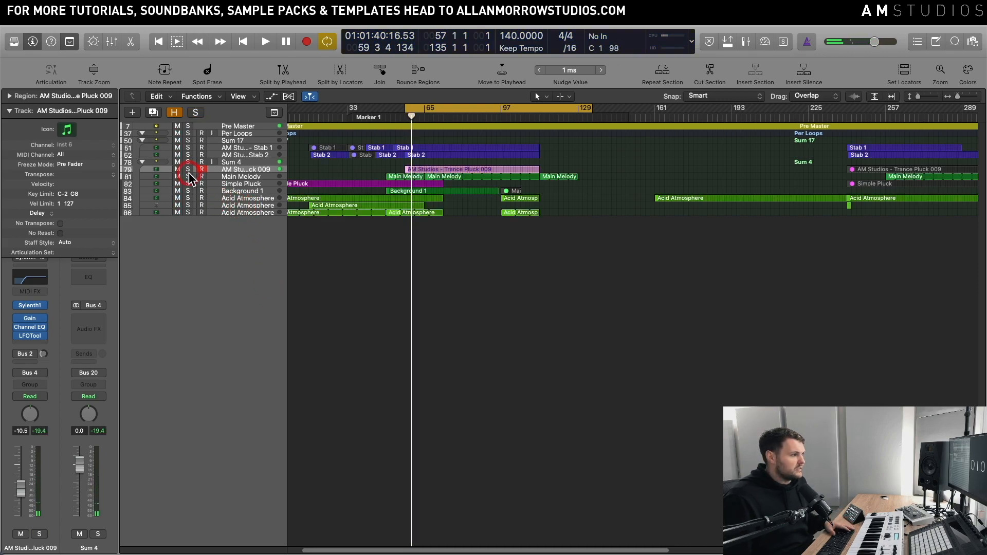
pyautogui.moveTo(417, 108); pyautogui.dragTo(403, 107)
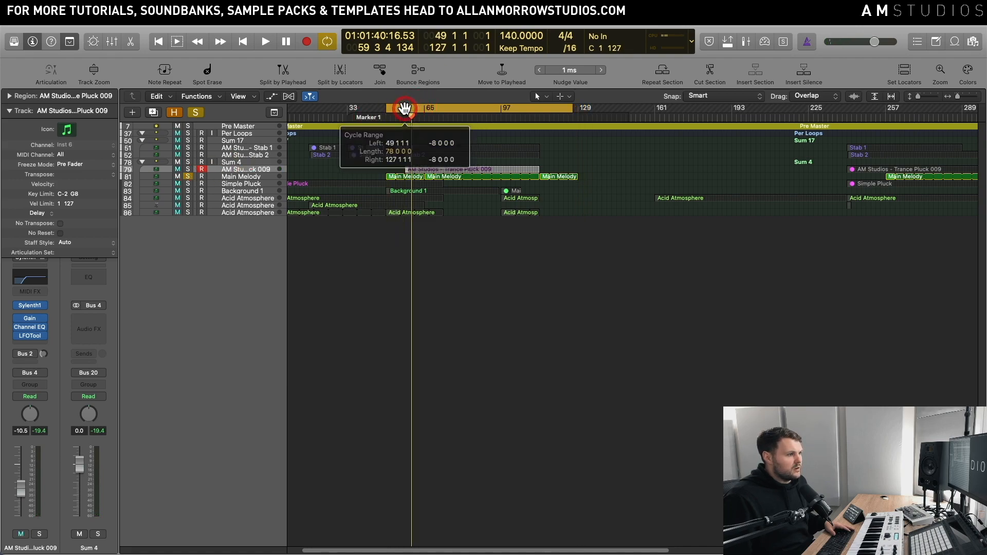
pyautogui.press('space')
pyautogui.click(246, 177)
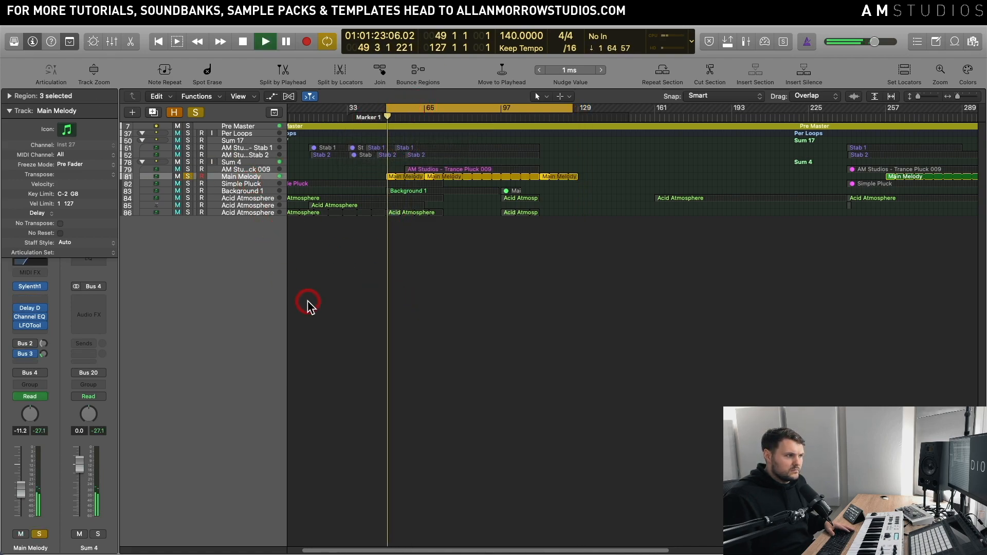
pyautogui.press('space')
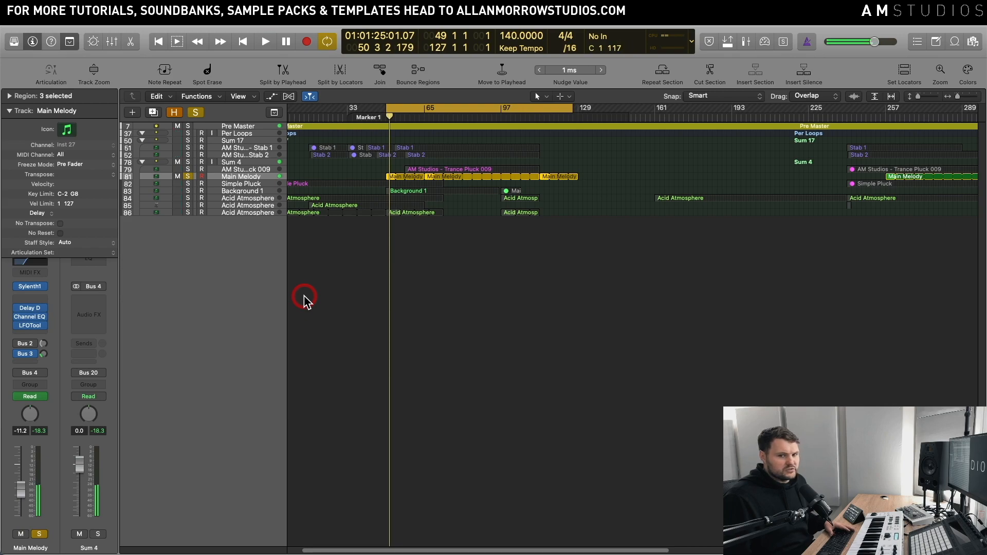
pyautogui.press('space')
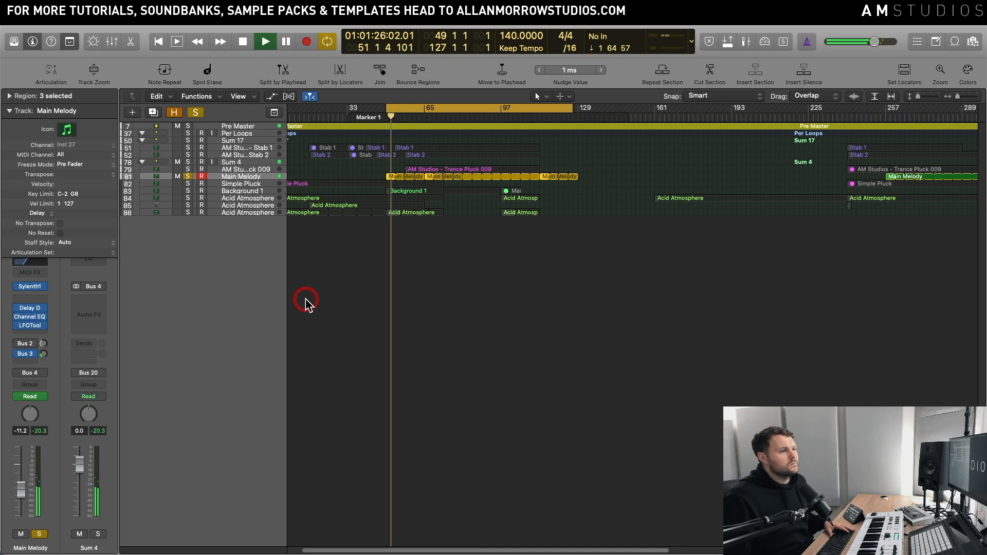
pyautogui.press('space')
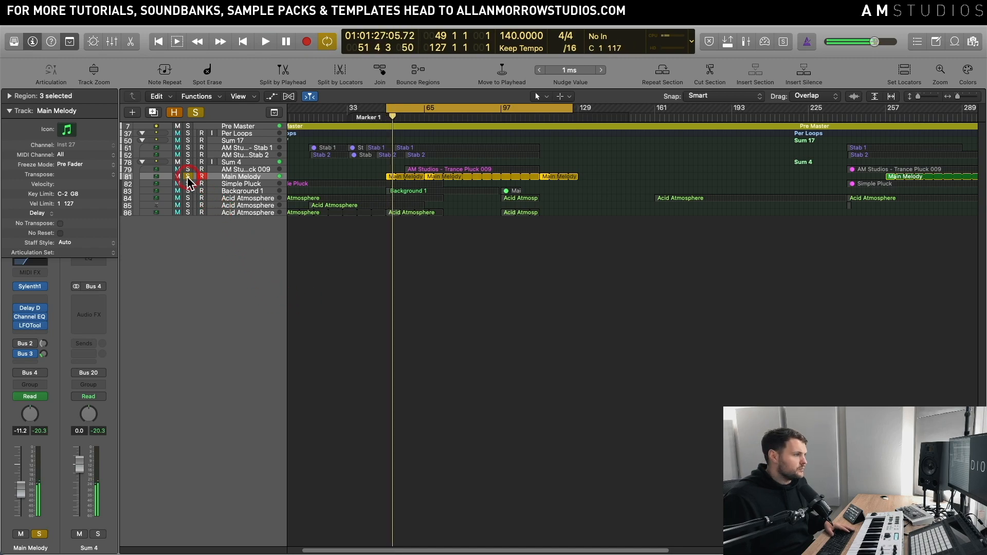
# Solo the Simple Pluck track in place of Main Melody and listen to it from bar 49
pyautogui.click(188, 178)
pyautogui.click(188, 183)
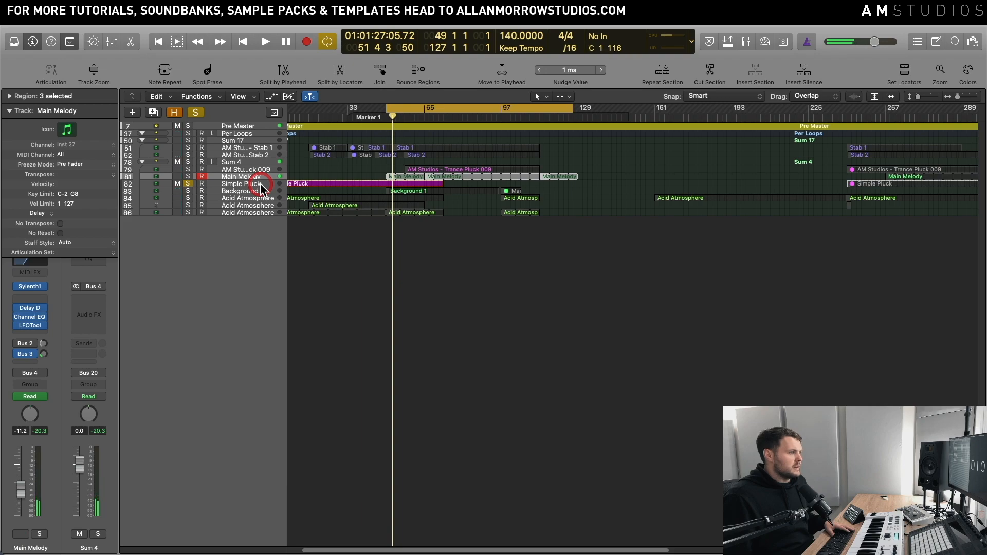
pyautogui.click(261, 183)
pyautogui.click(408, 367)
pyautogui.press('space')
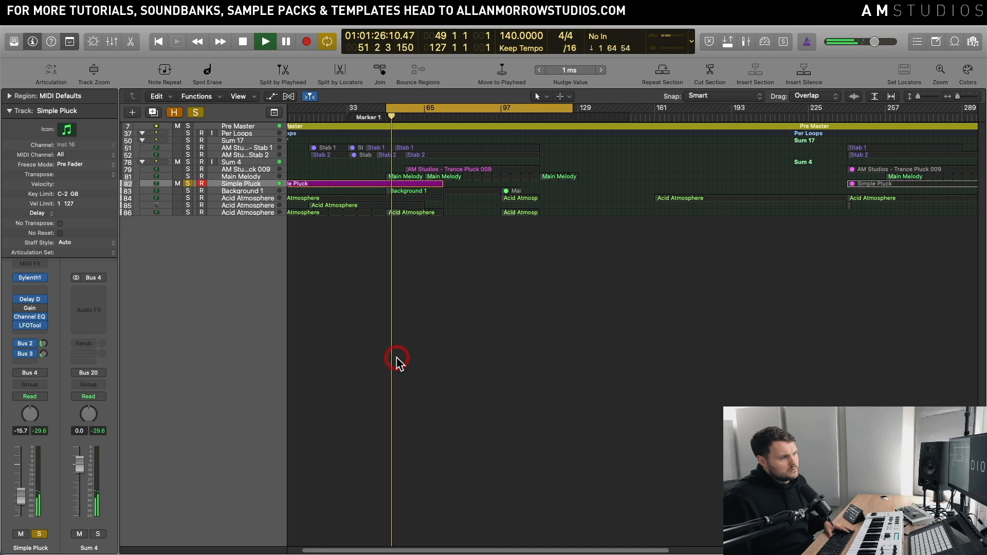
pyautogui.press('space')
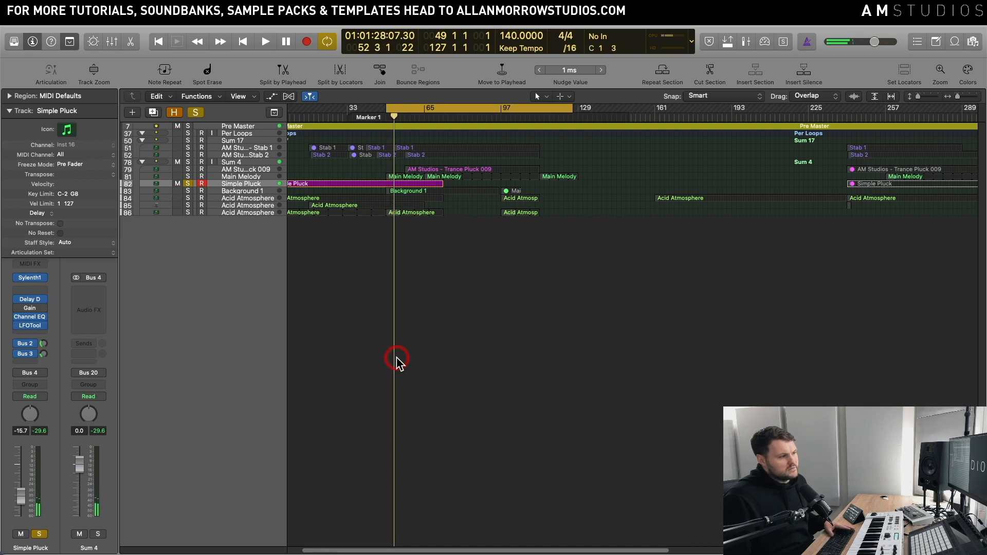
# Solo the Background 1 track instead of Simple Pluck and play its part from bar 49
pyautogui.click(188, 183)
pyautogui.click(188, 190)
pyautogui.click(242, 191)
pyautogui.press('space')
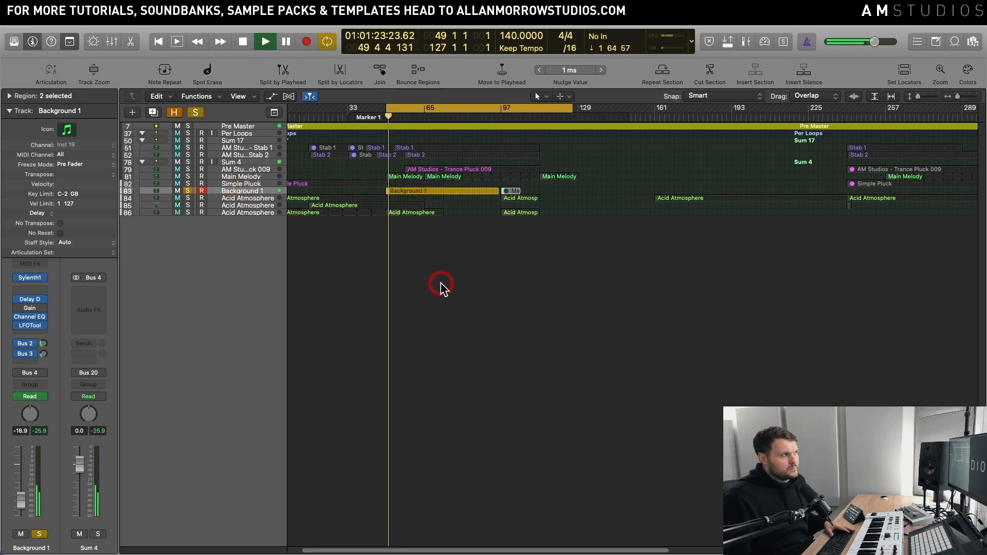
pyautogui.press('space')
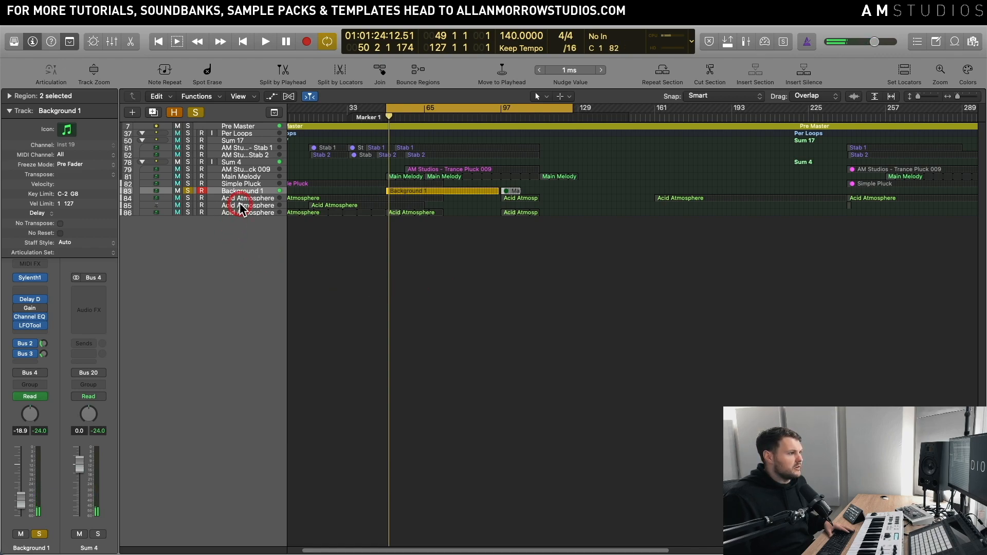
pyautogui.press('space')
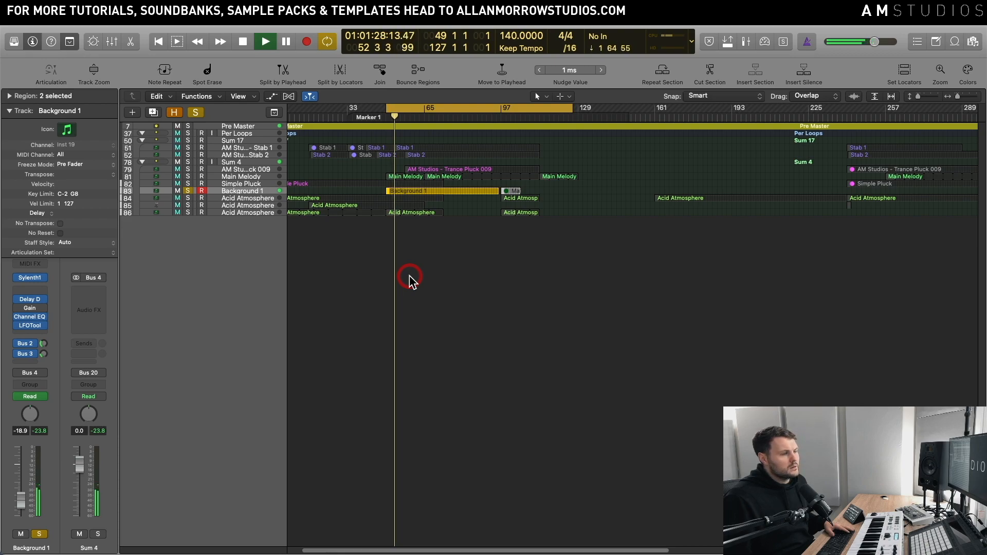
pyautogui.press('space')
# Switch the solo to the first Acid Atmosphere track (track 84) and listen to it from bar 49
pyautogui.click(188, 199)
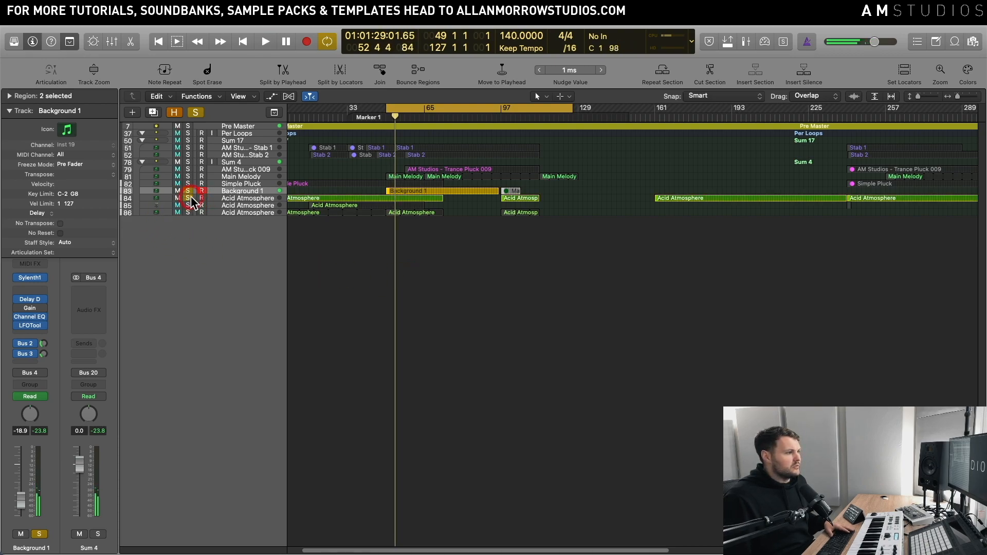
pyautogui.click(235, 199)
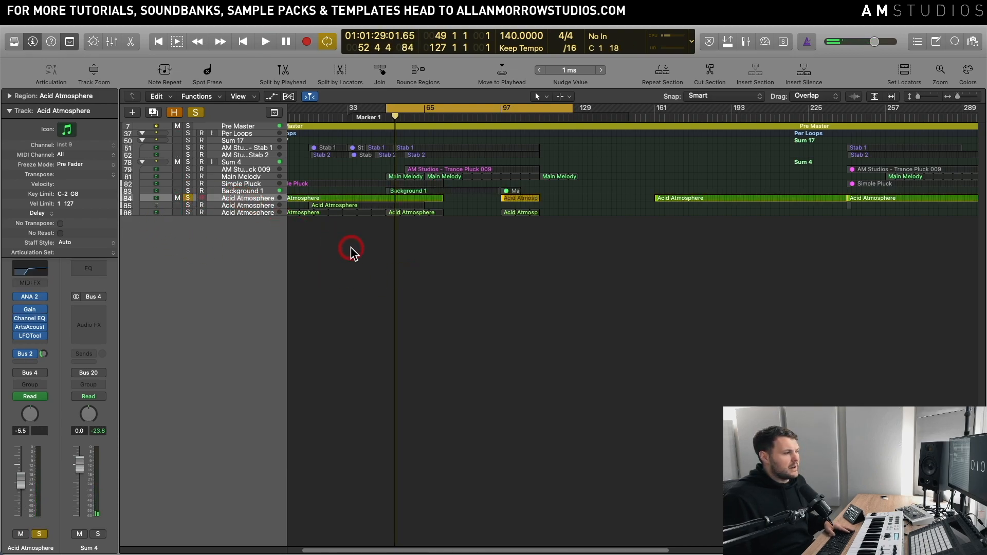
pyautogui.press('space')
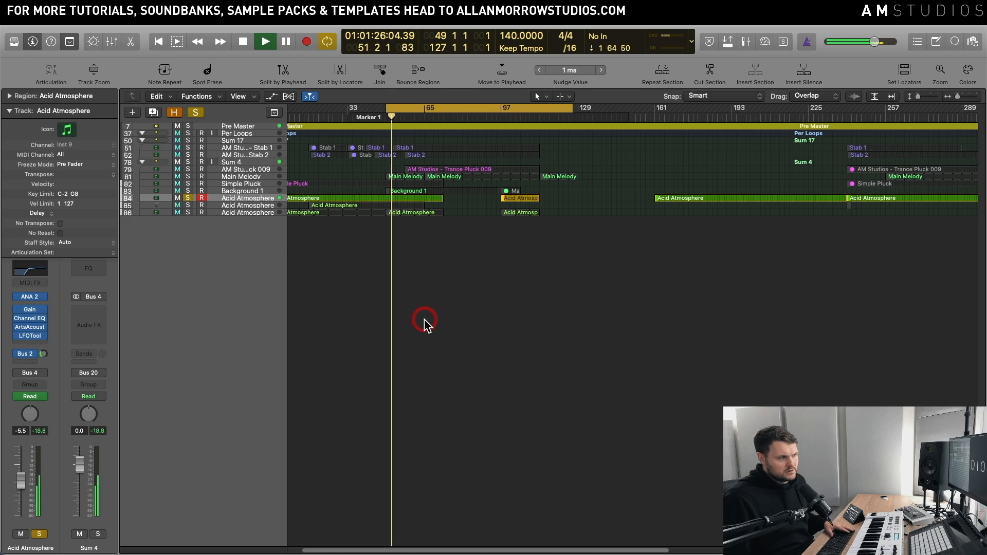
pyautogui.press('space')
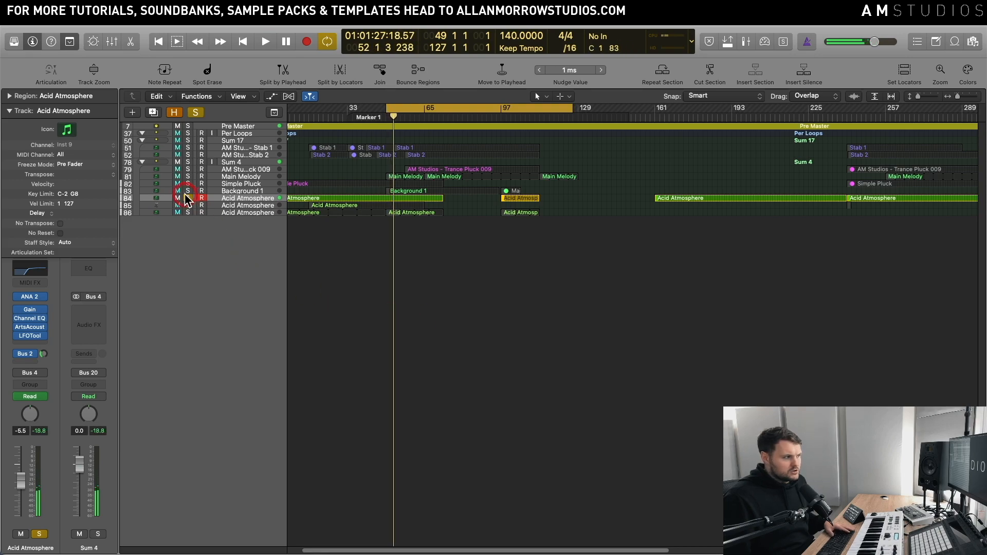
# Solo the second Acid Atmosphere track (track 85) in place of track 84 and play it
pyautogui.click(187, 199)
pyautogui.click(188, 205)
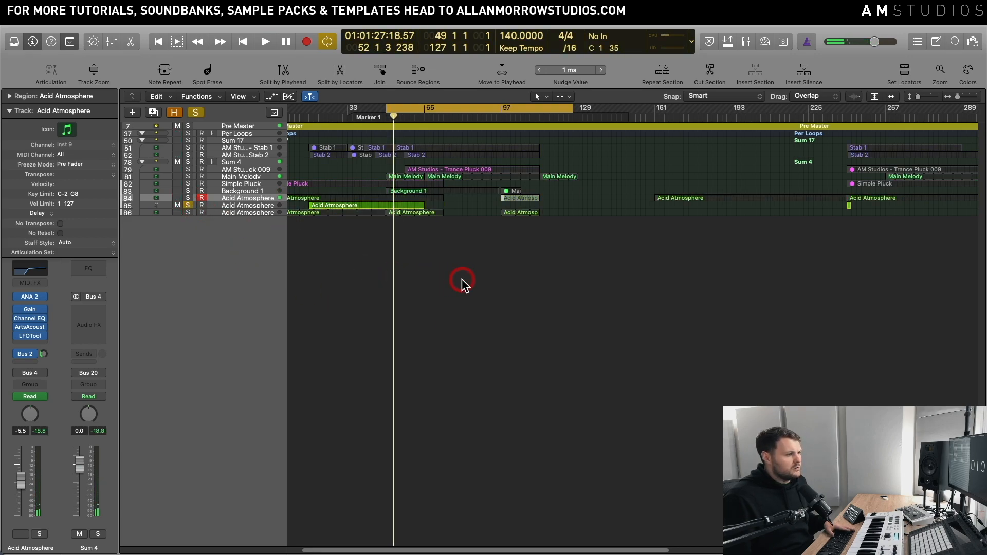
pyautogui.press('space')
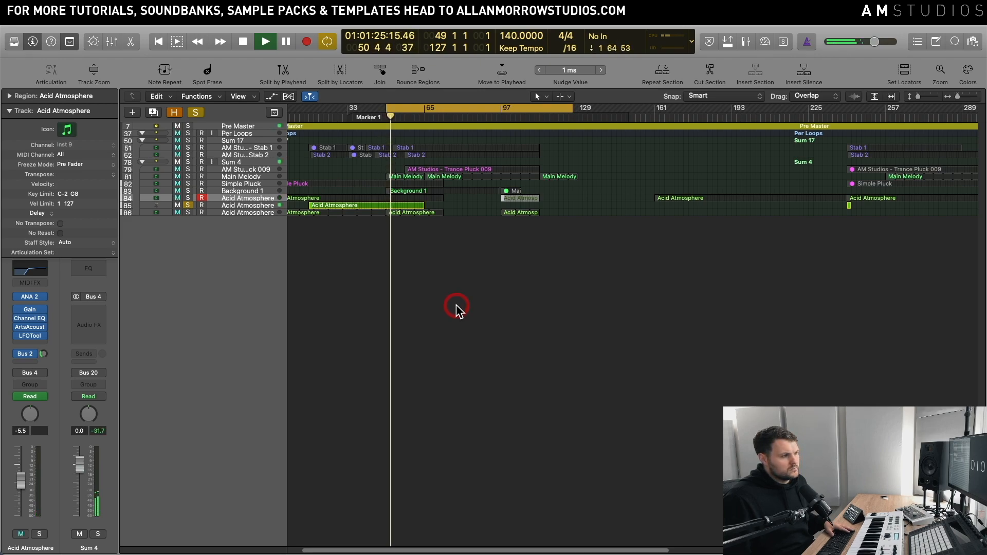
pyautogui.press('space')
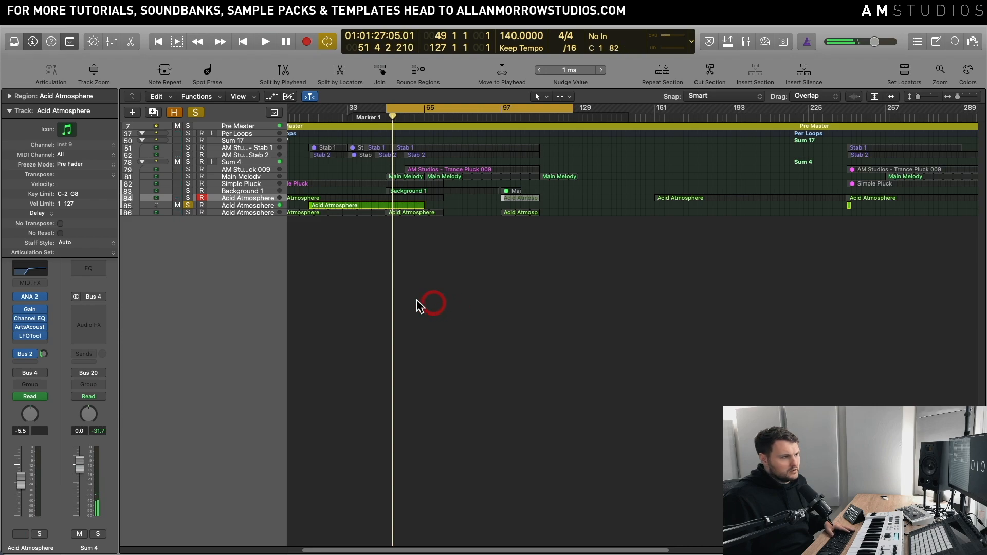
# Solo the third Acid Atmosphere track (track 86) instead of track 85 and listen to it
pyautogui.click(188, 205)
pyautogui.click(188, 213)
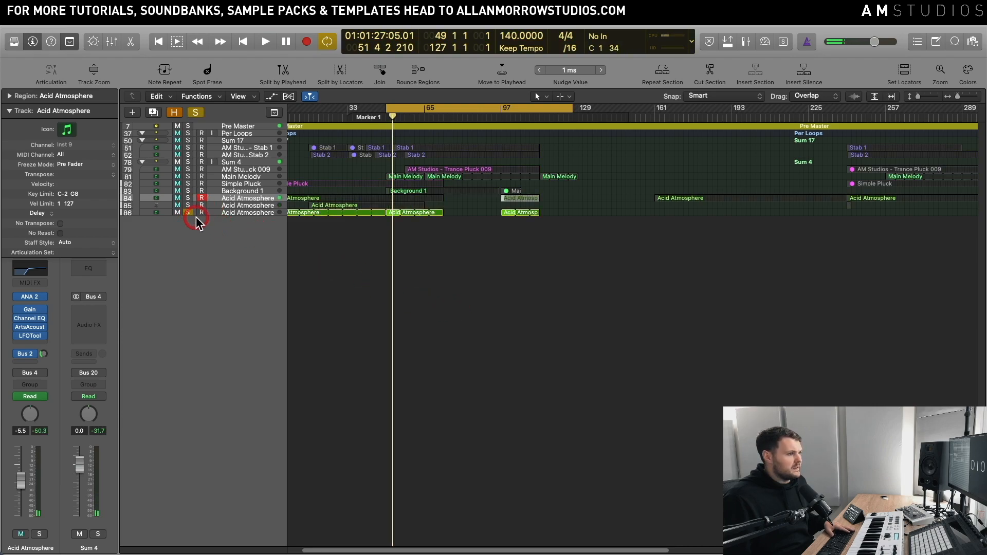
pyautogui.press('space')
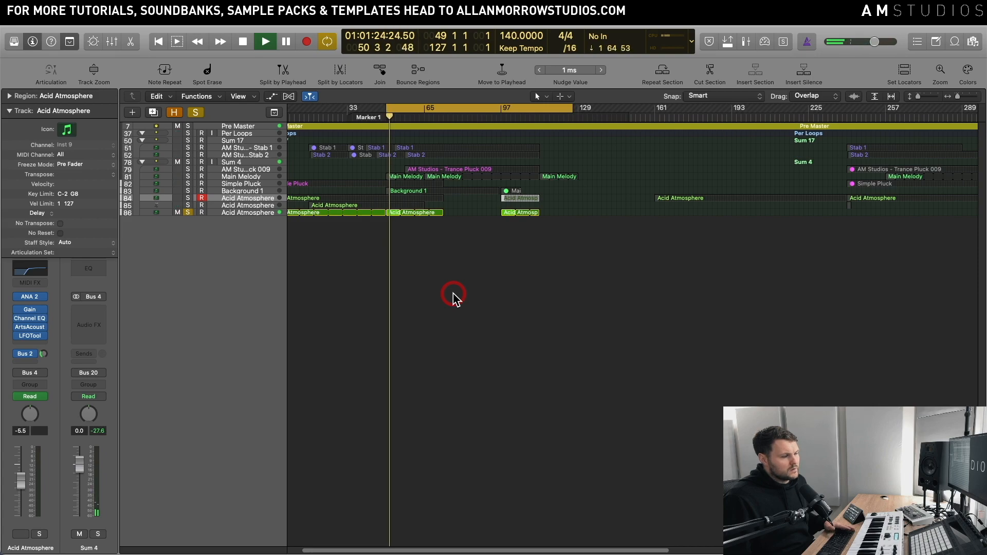
pyautogui.press('space')
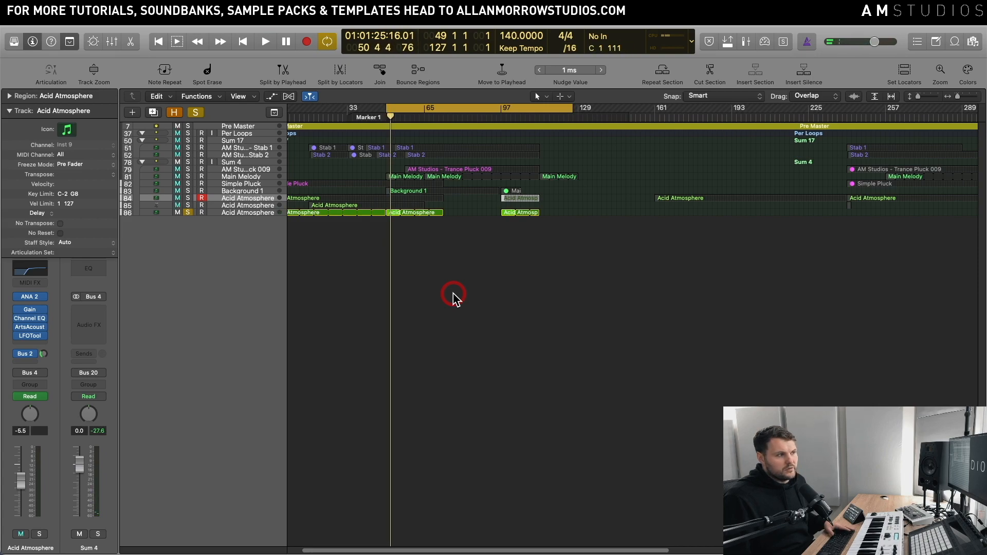
# Clear the solo on track 86, then solo Stab 1, play from bar 49 and add Stab 2 to the solo
pyautogui.click(189, 212)
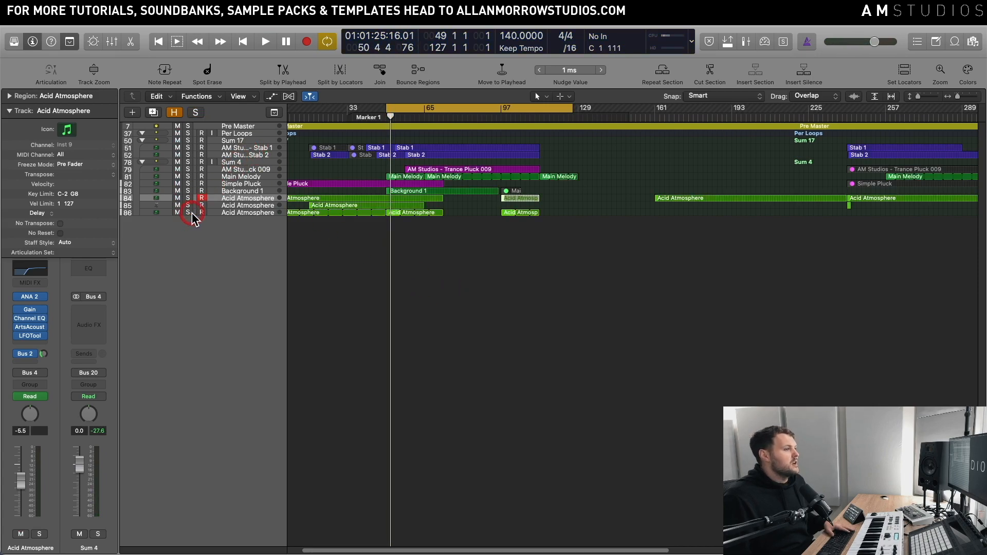
pyautogui.click(189, 148)
pyautogui.press('space')
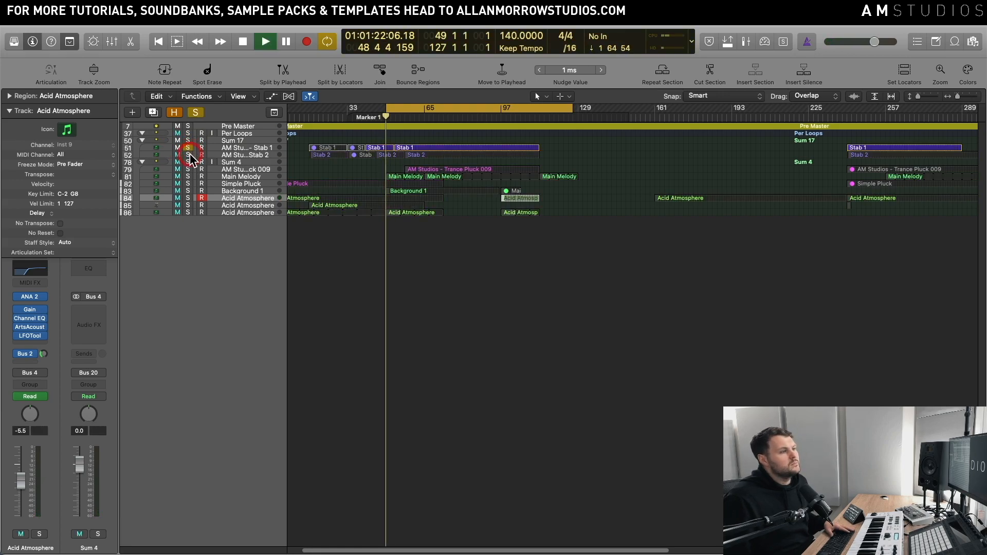
pyautogui.click(189, 155)
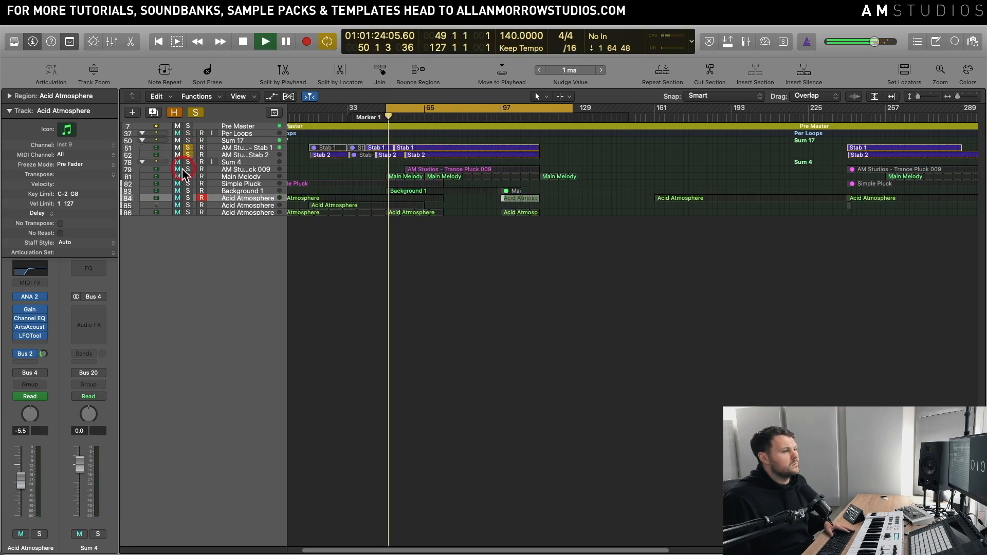
# Add Main Melody, Simple Pluck, Background 1 and the Trance Pluck 009 track to the solo one by one during playback
pyautogui.click(188, 176)
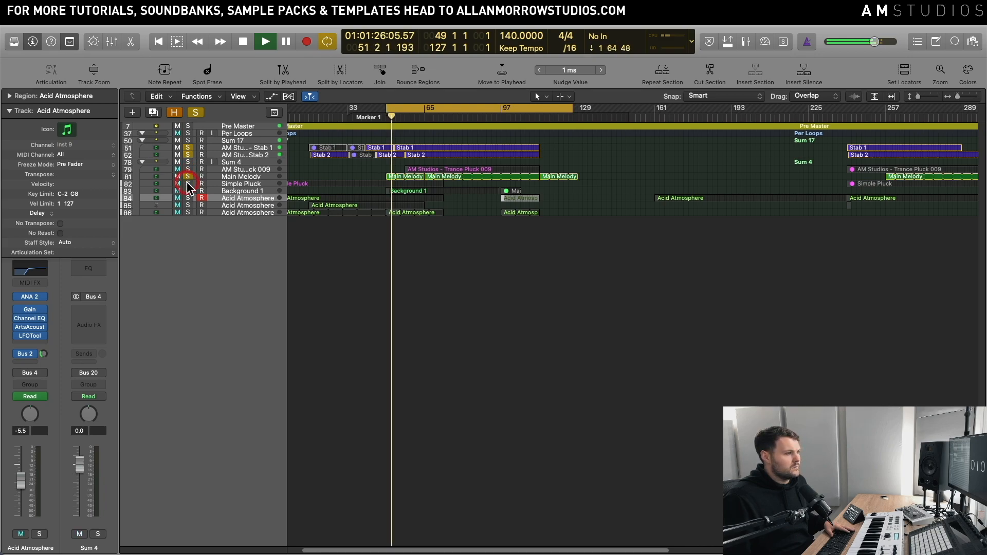
pyautogui.click(189, 184)
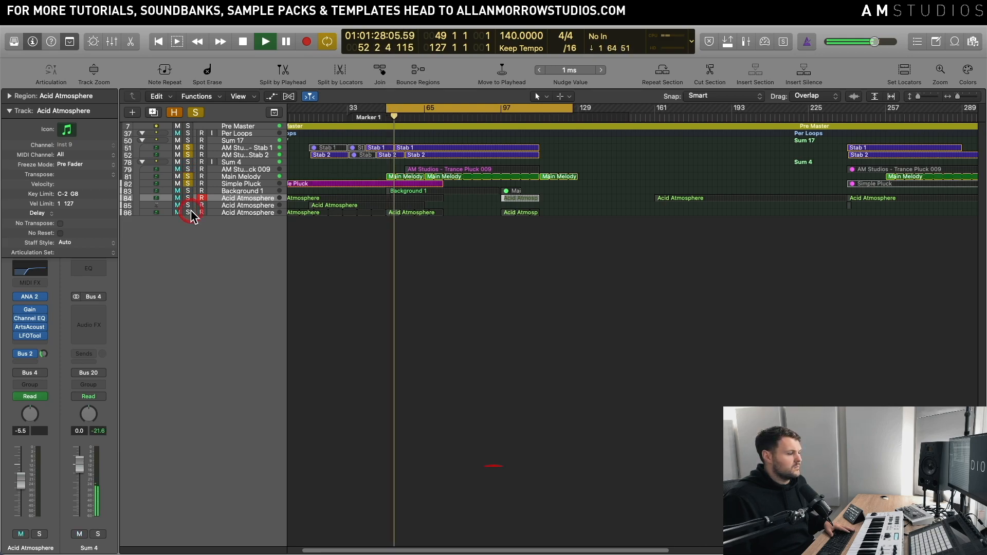
pyautogui.click(189, 192)
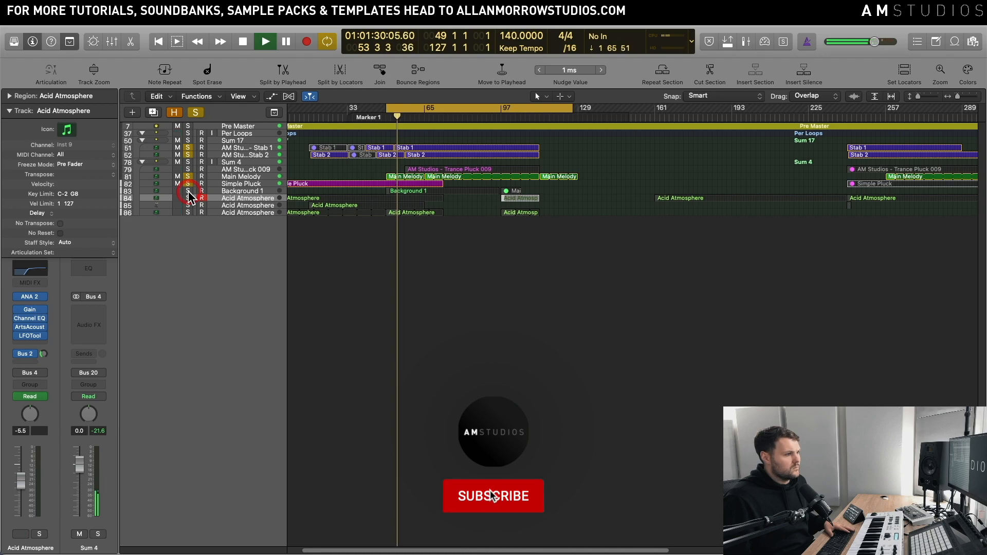
pyautogui.click(189, 199)
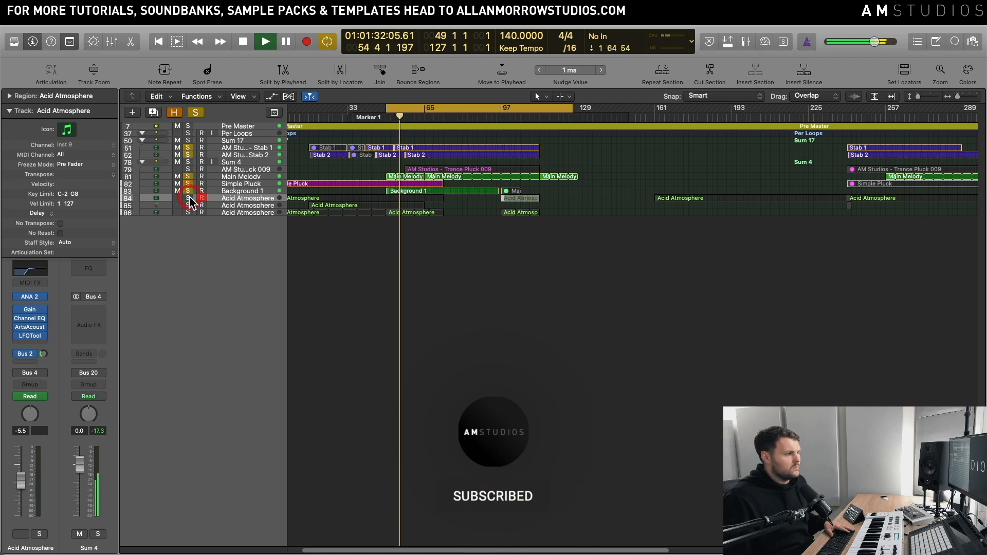
pyautogui.click(188, 170)
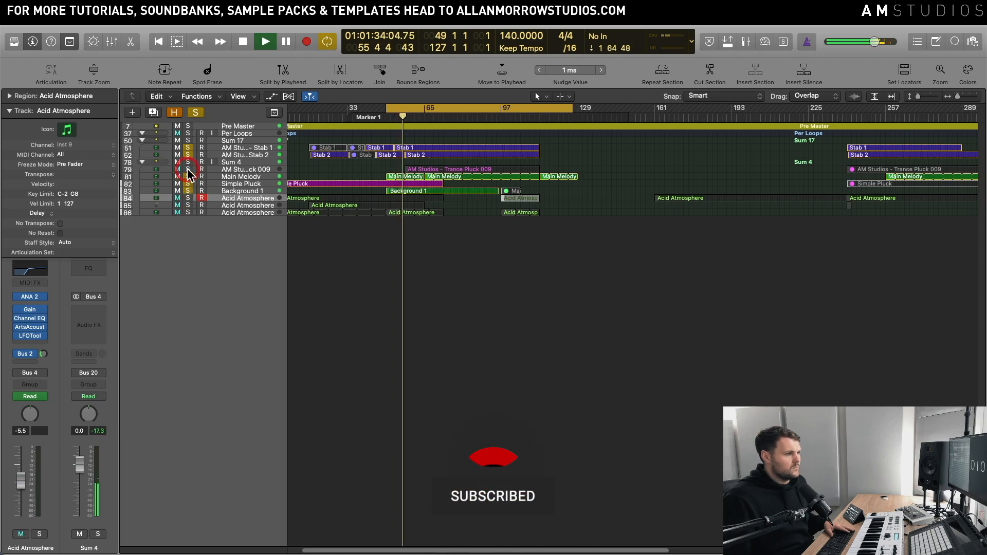
# Add the three Acid Atmosphere tracks (84, 85 and 86) to the solo in turn, replaying the layers from bar 49
pyautogui.click(195, 222)
pyautogui.click(189, 199)
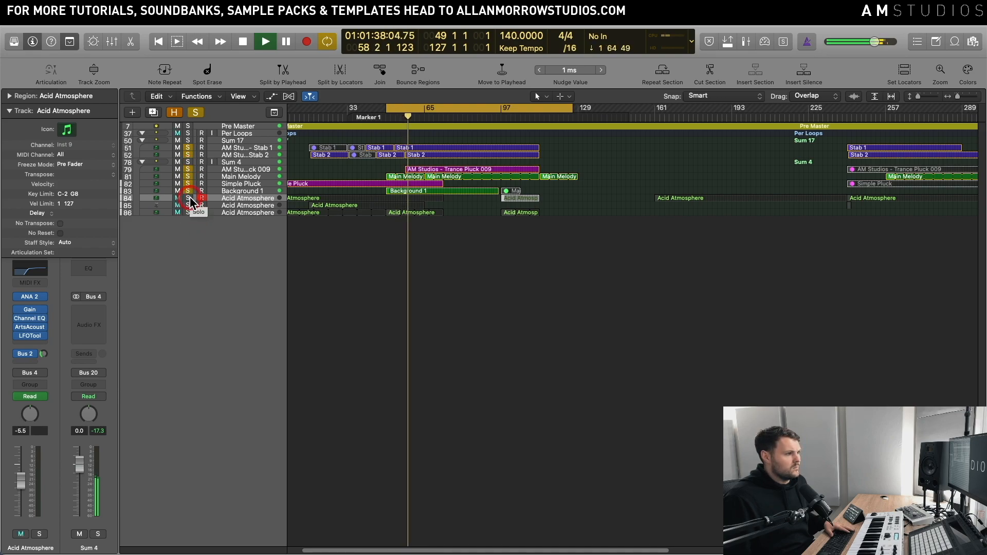
pyautogui.click(189, 219)
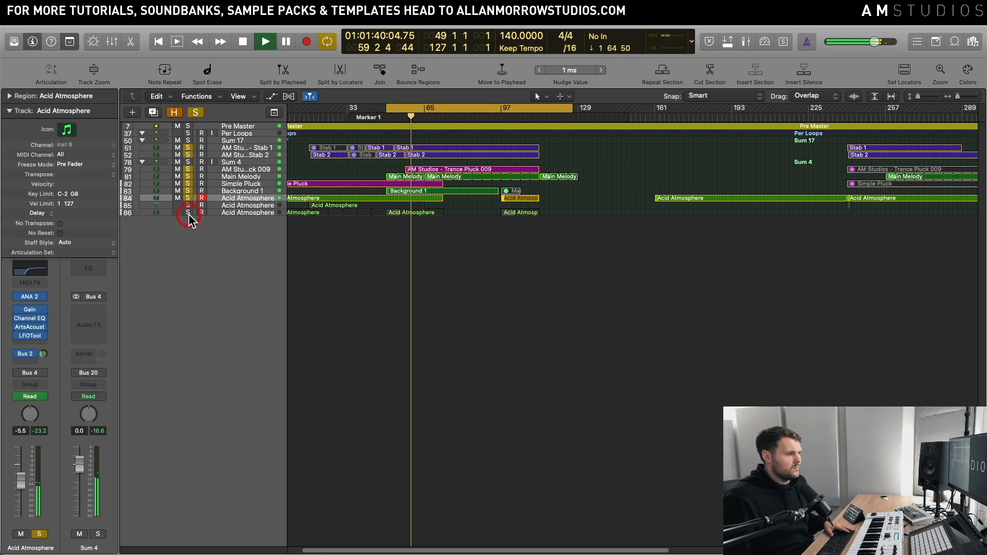
pyautogui.click(189, 206)
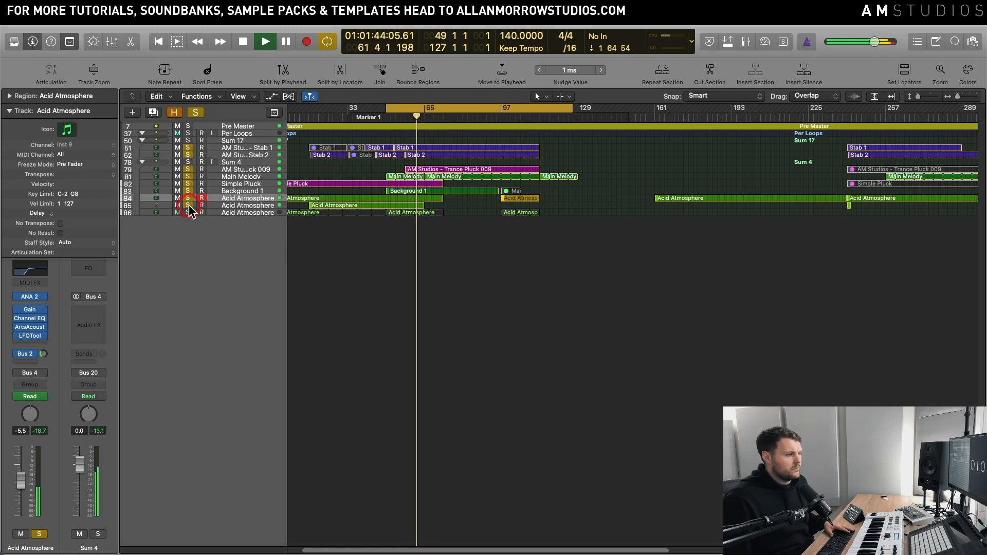
pyautogui.press('space')
pyautogui.press('space')
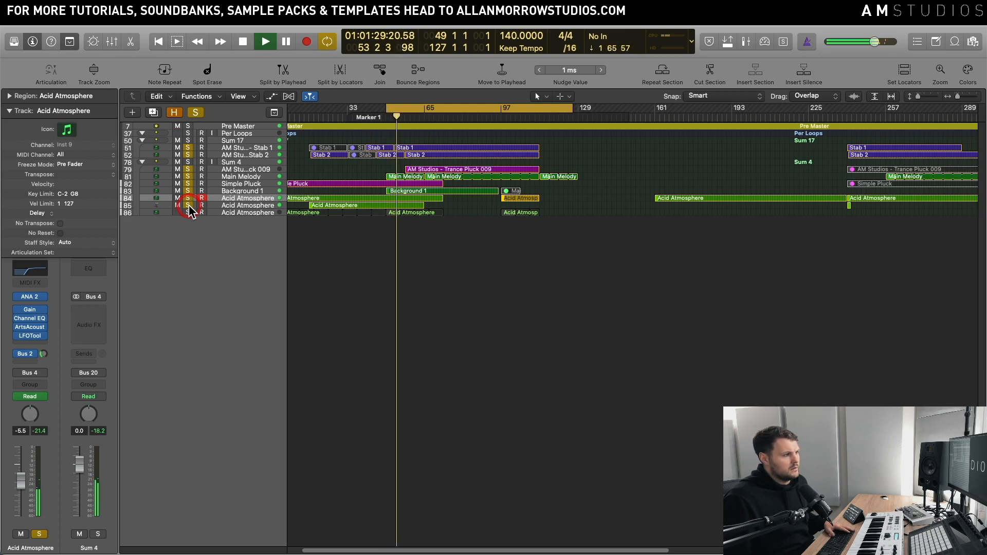
pyautogui.press('space')
pyautogui.click(188, 212)
pyautogui.press('space')
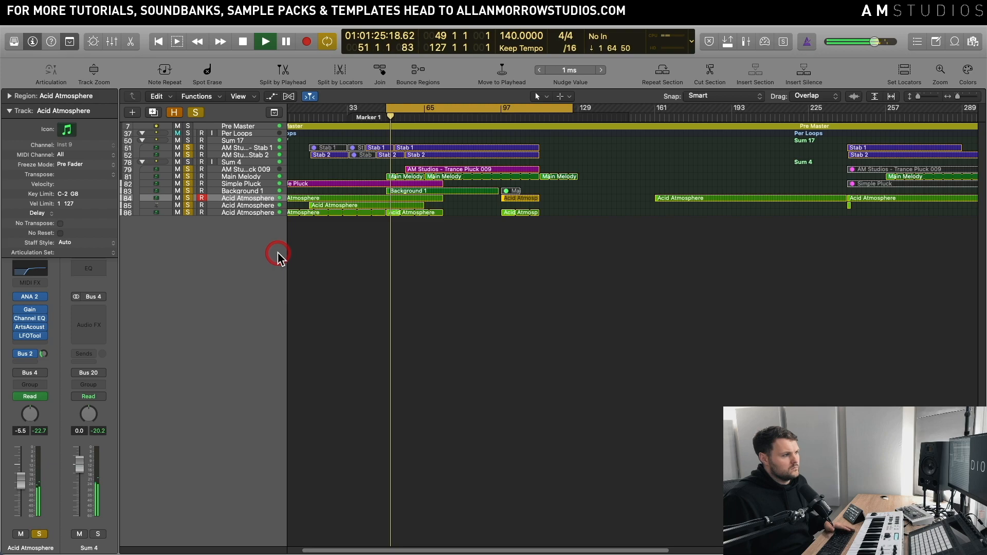
# Clear all track solos and listen to the full mix from bar 49
pyautogui.press('space')
pyautogui.click(196, 112)
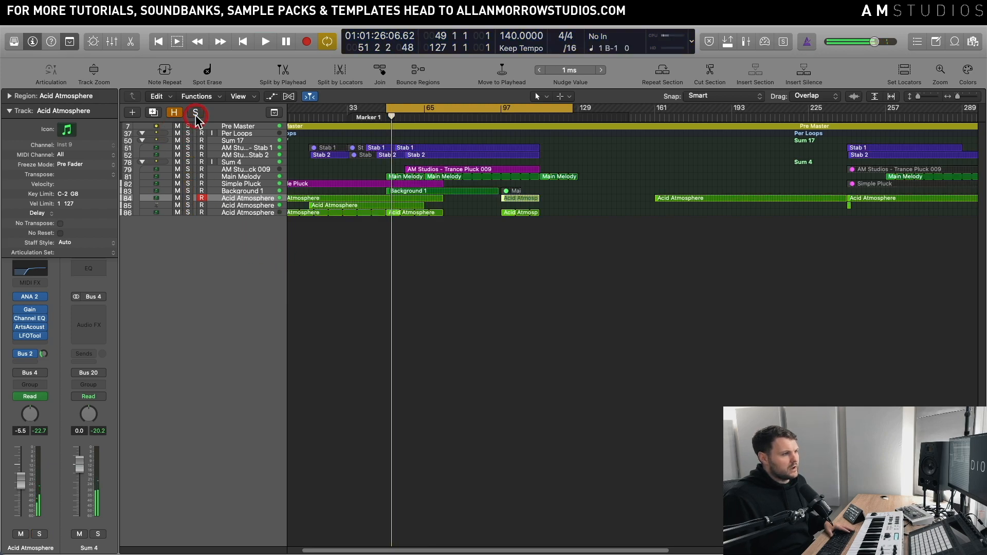
pyautogui.press('space')
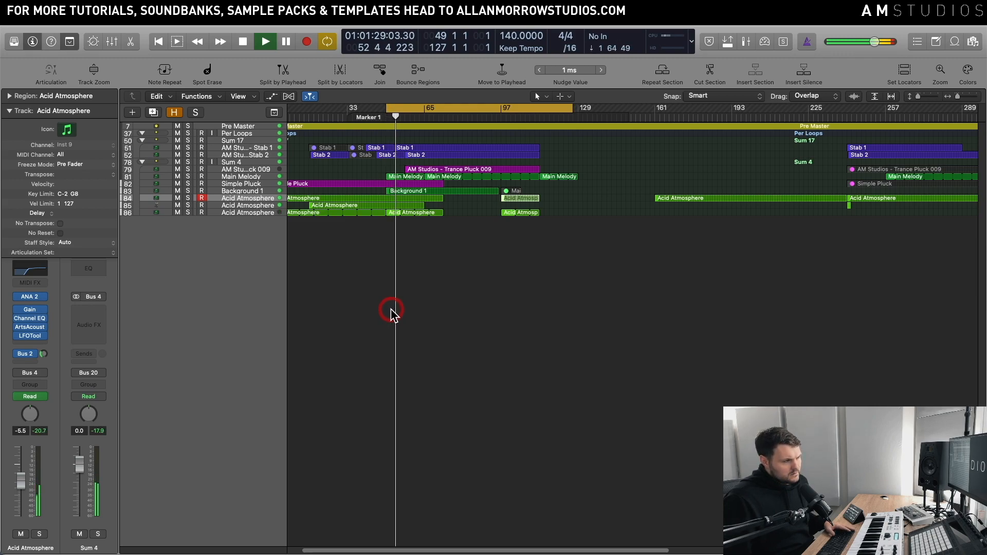
pyautogui.press('space')
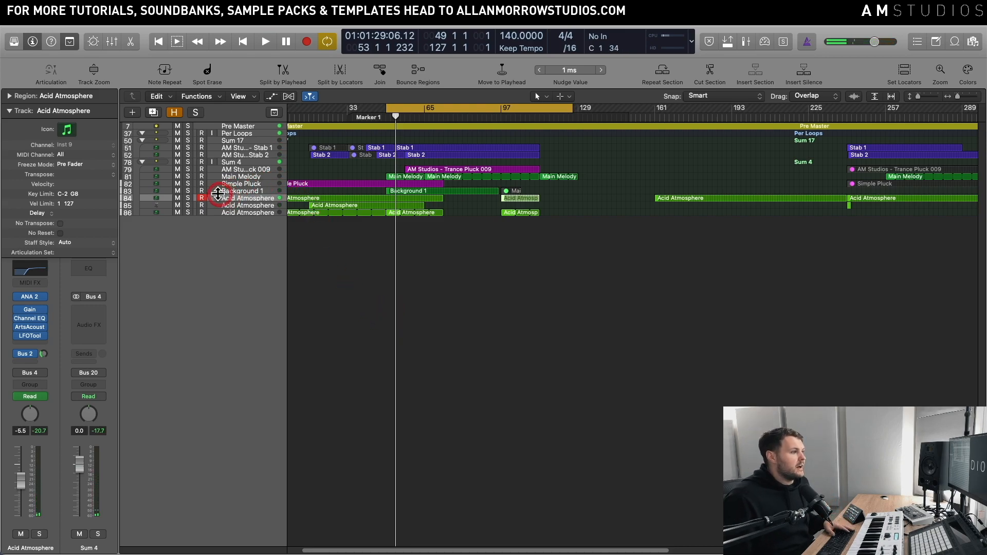
# Compare the mix without and with the Sum 17 and Sum 4 stacks by muting and unmuting both around playback
pyautogui.click(176, 141)
pyautogui.click(179, 162)
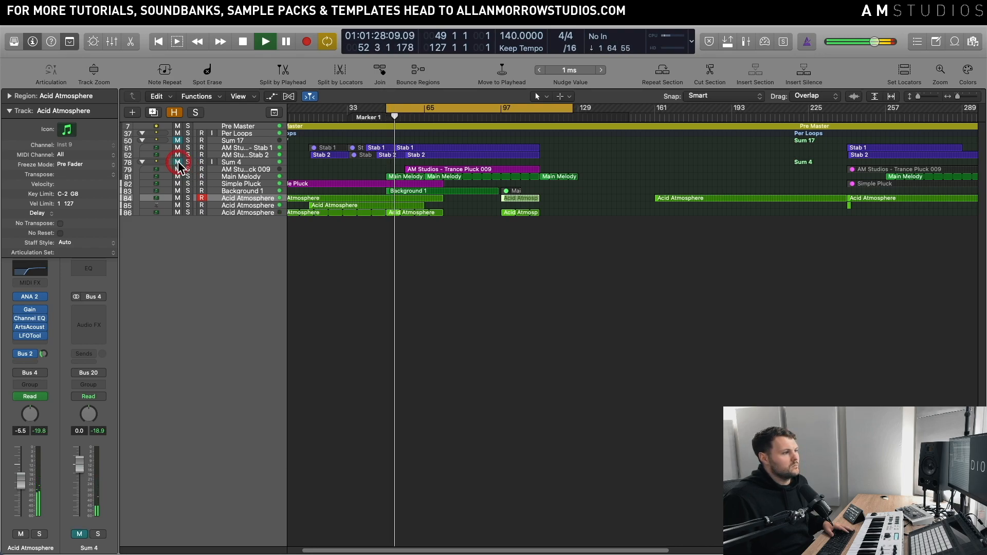
pyautogui.click(178, 163)
pyautogui.click(178, 141)
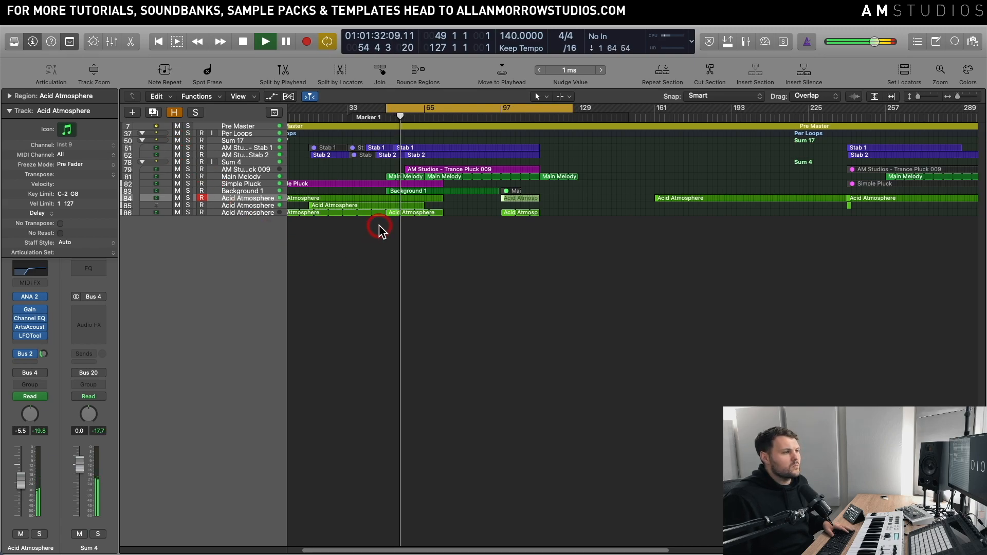
pyautogui.press('space')
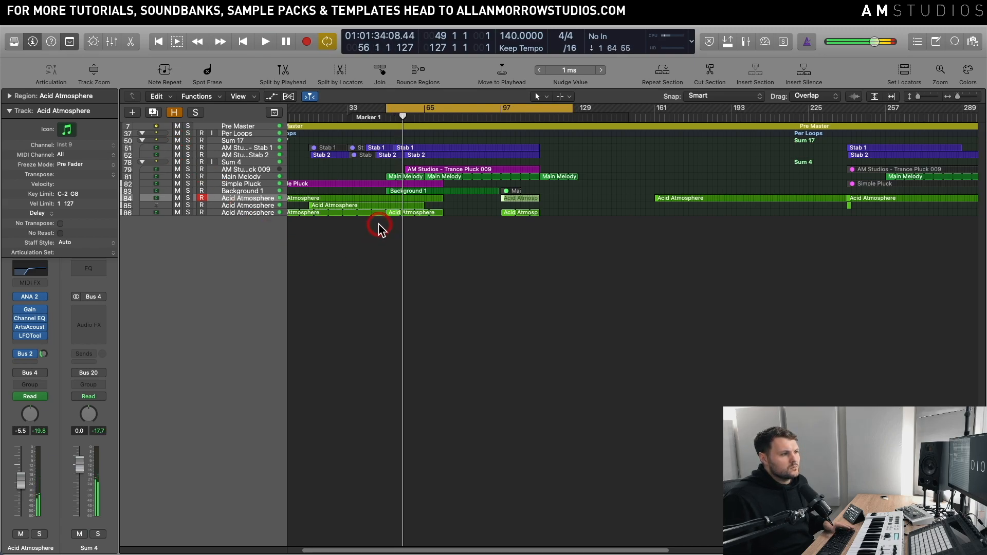